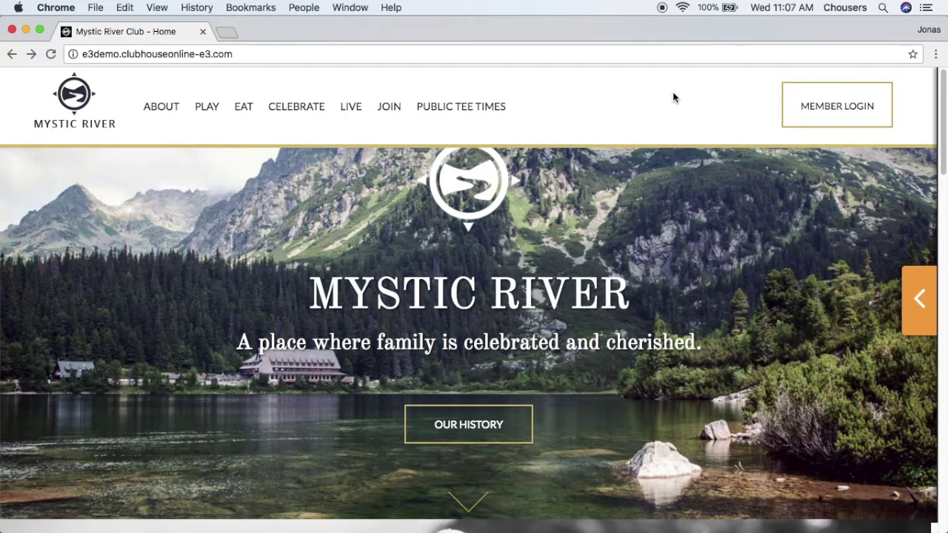
Open the Mystic River Club member login page and scroll to the 'Please log on' form
left_click(857, 126)
scroll(857, 235, "down", 4)
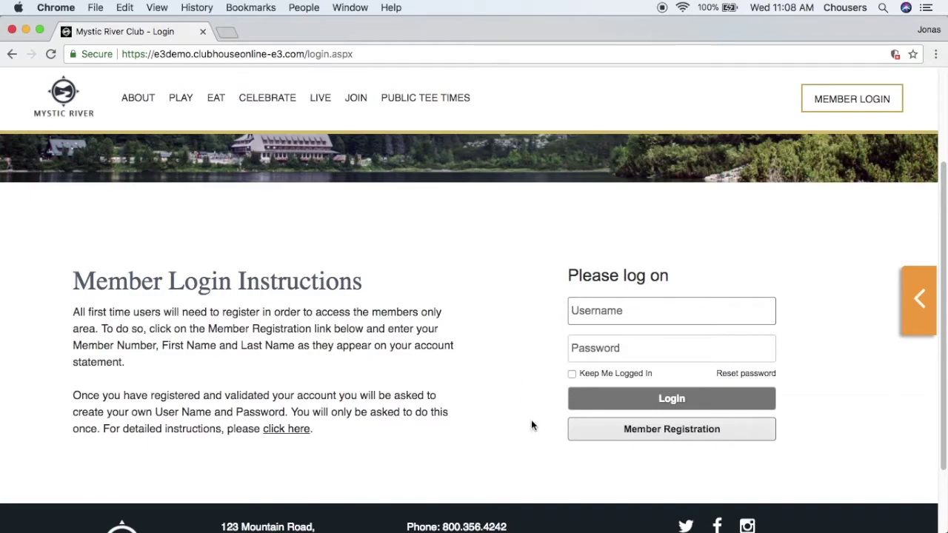
Start Member Registration and highlight the sentence listing the required member details on the validation form
left_click(661, 438)
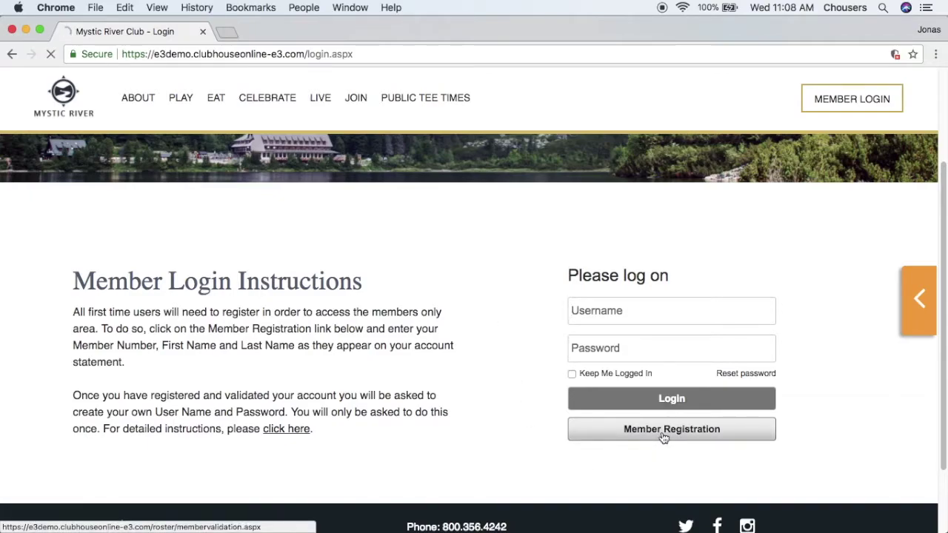
scroll(645, 422, "down", 4)
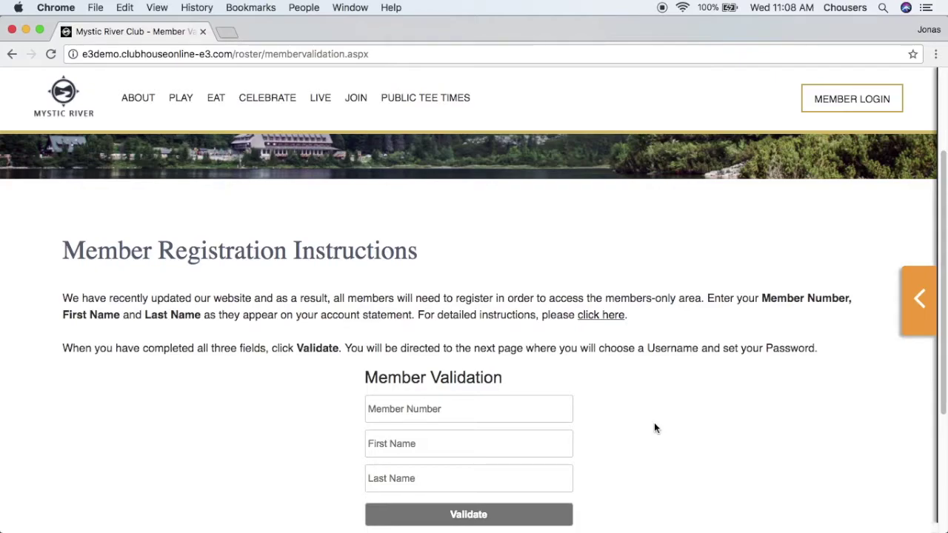
left_click(764, 299)
left_click_drag(764, 299, 415, 318)
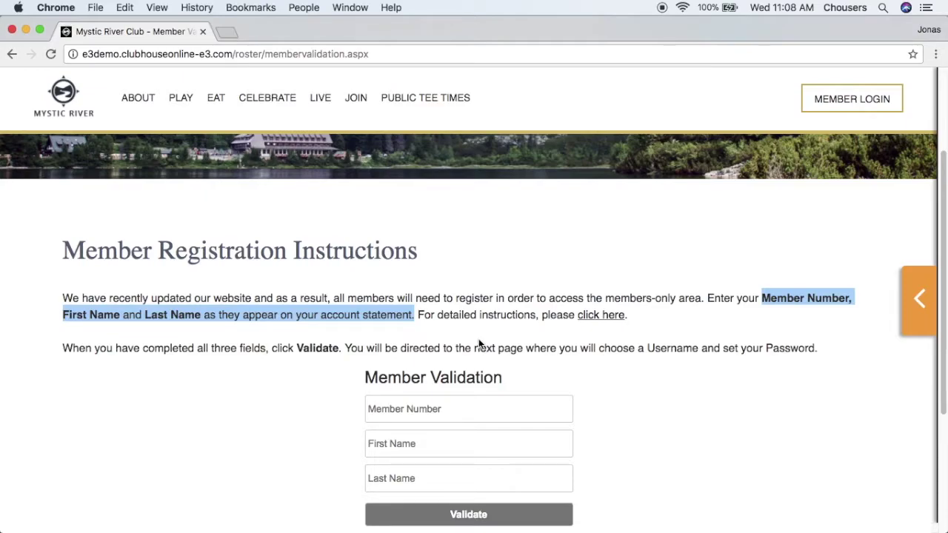
Read through the registration help guide in a new tab, then return to the Mystic River Club tab
left_click(587, 314)
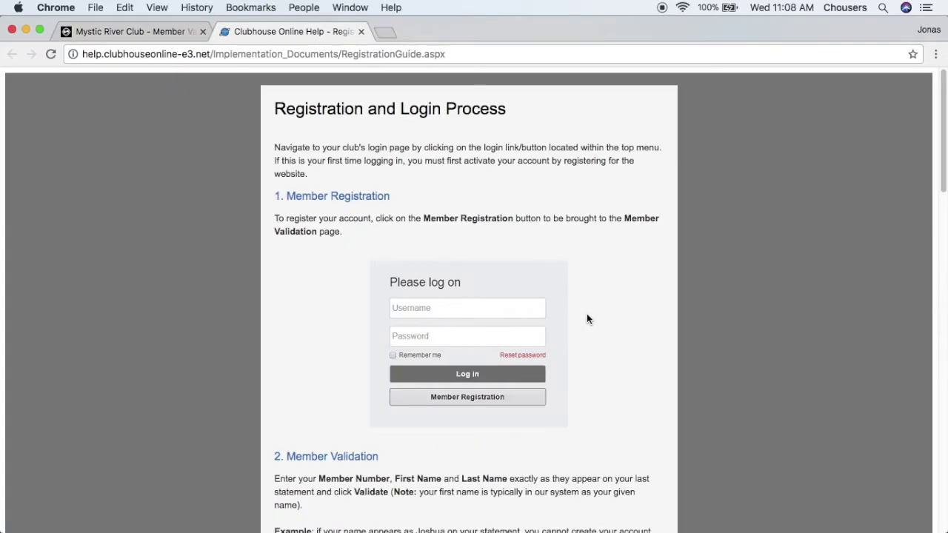
scroll(589, 312, "down", 5)
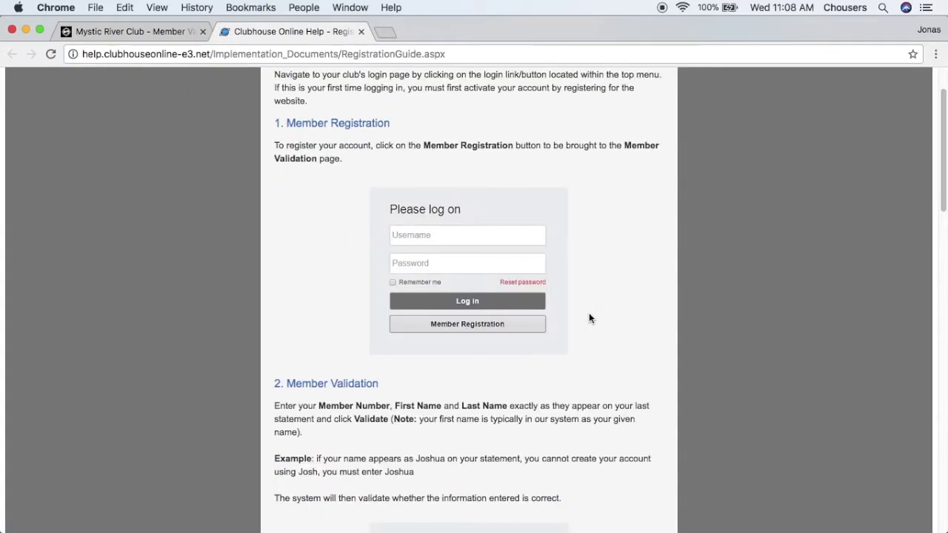
scroll(590, 313, "down", 5)
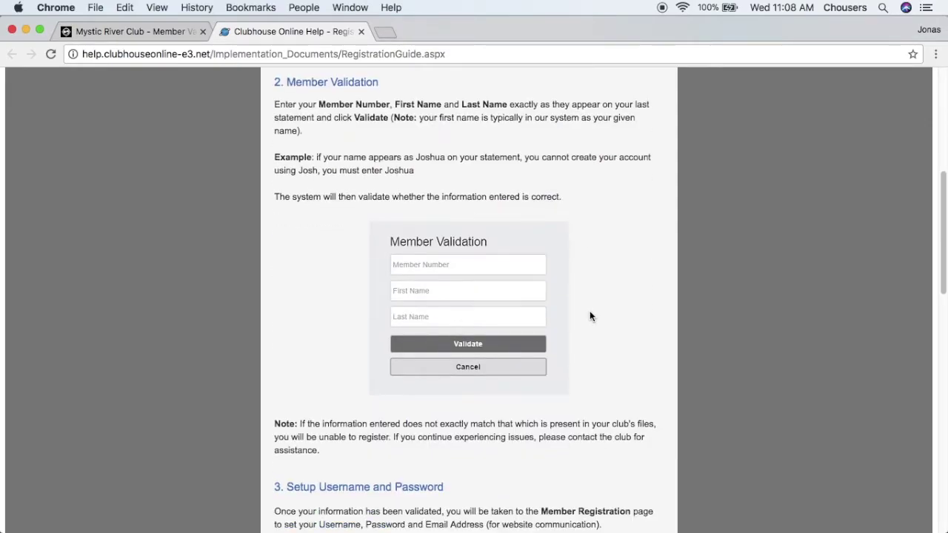
left_click_drag(939, 211, 946, 447)
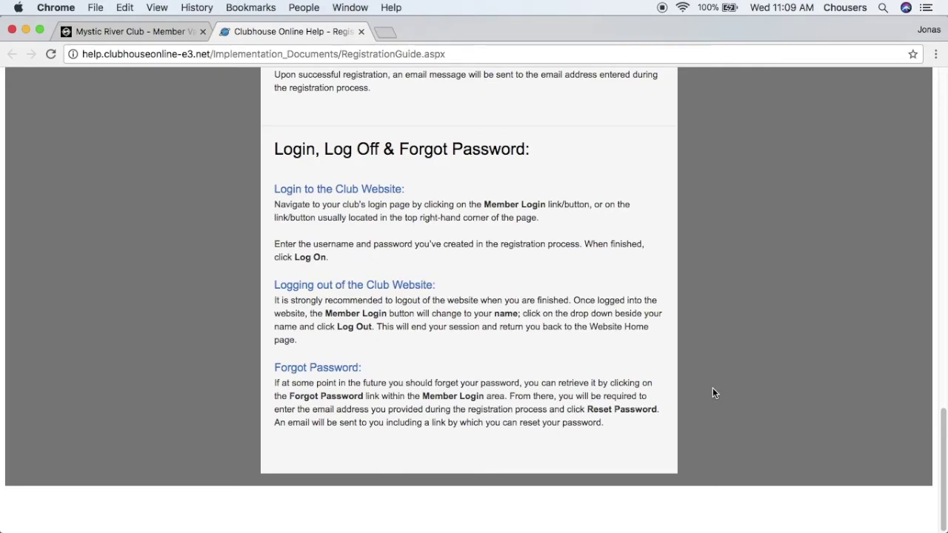
left_click(161, 31)
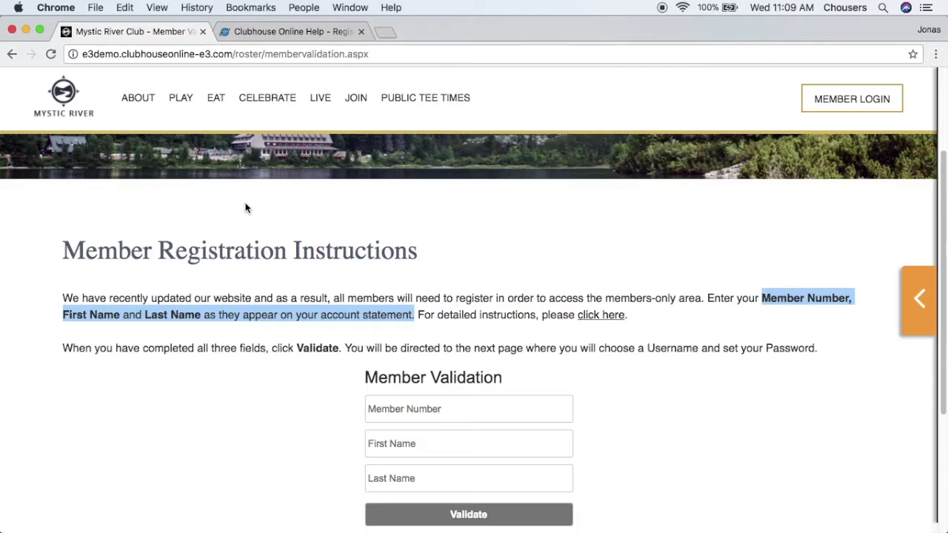
Enter the member number, first name and last name in the validation form and submit it
left_click(398, 406)
type("0088")
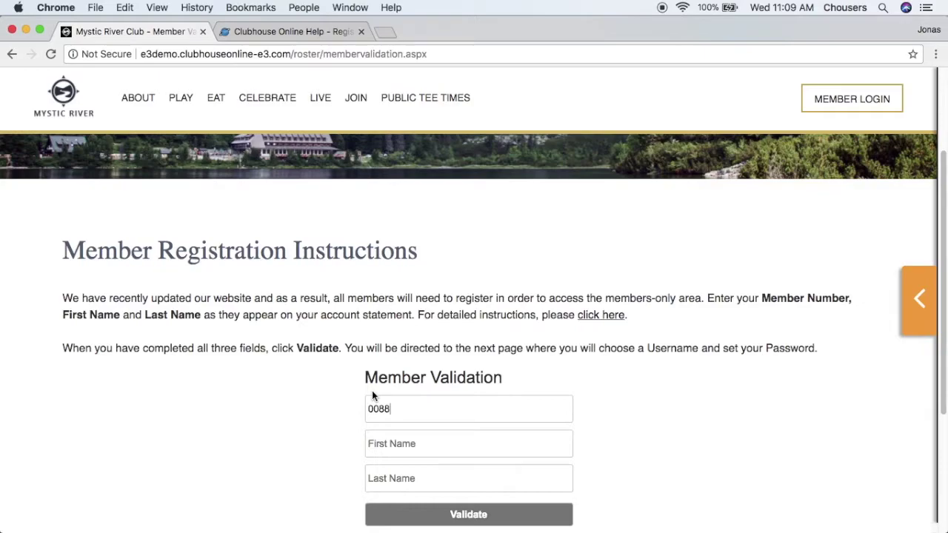
left_click(376, 443)
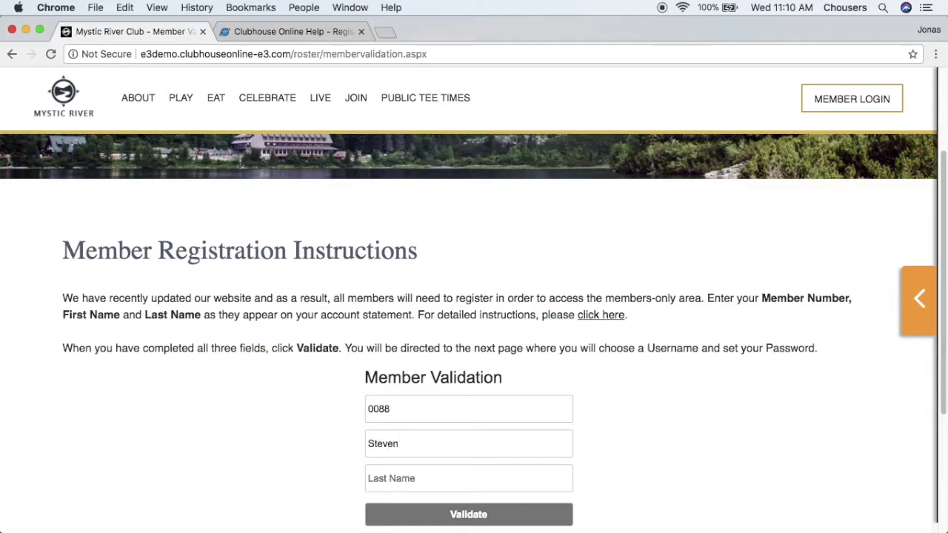
key("Tab")
left_click(424, 512)
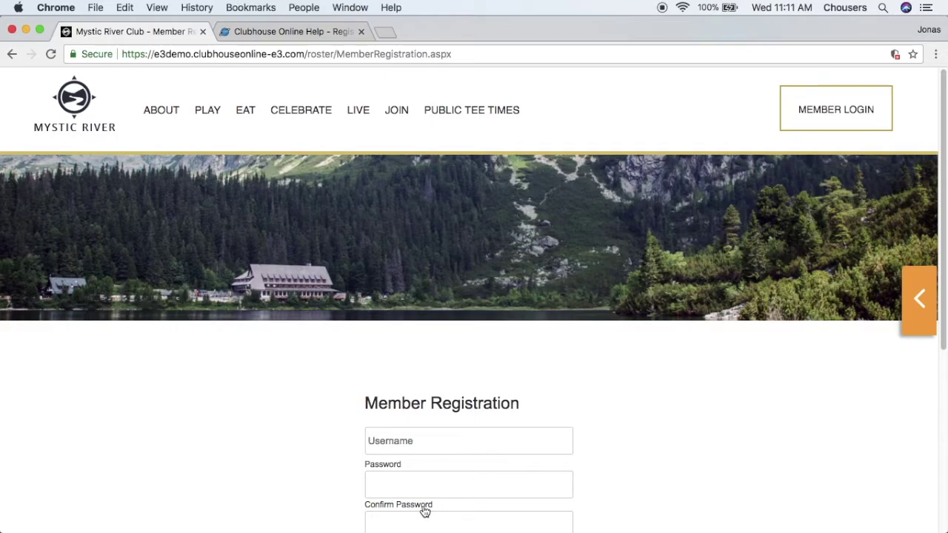
Scroll to the Member Registration form and select the Username field, then the Password field
scroll(424, 511, "down", 3)
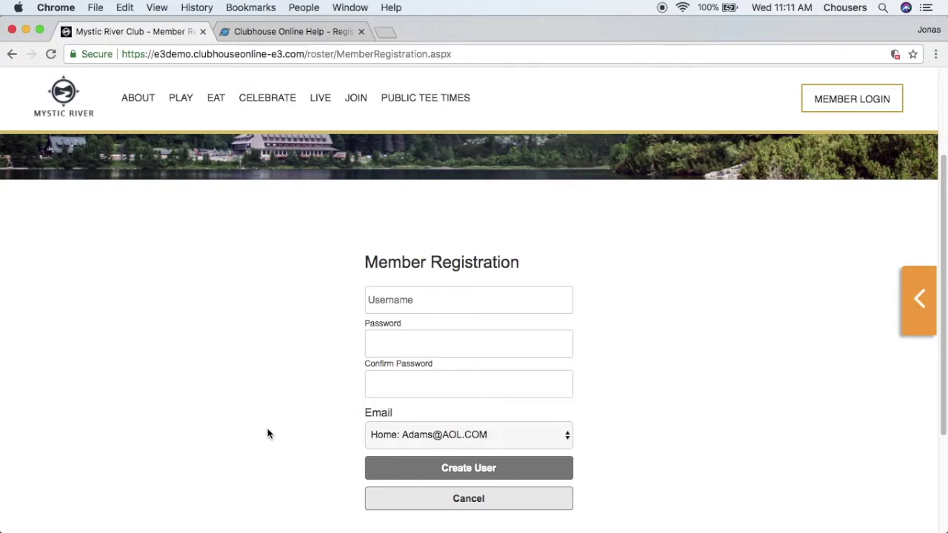
left_click(413, 310)
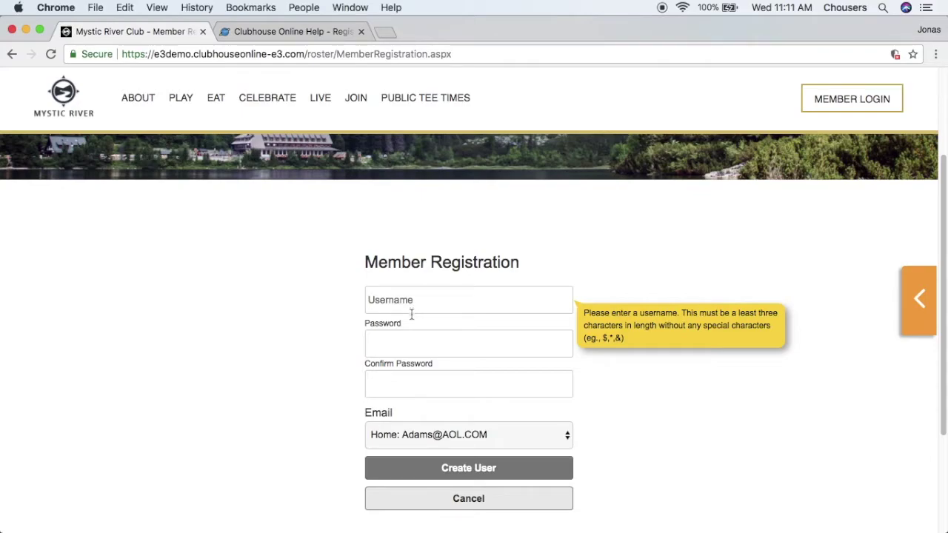
left_click(409, 339)
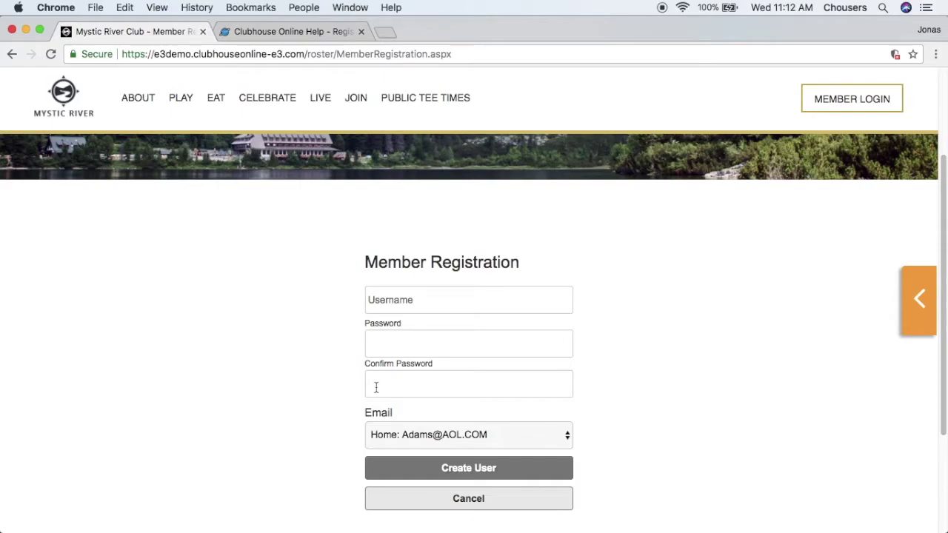
left_click(567, 436)
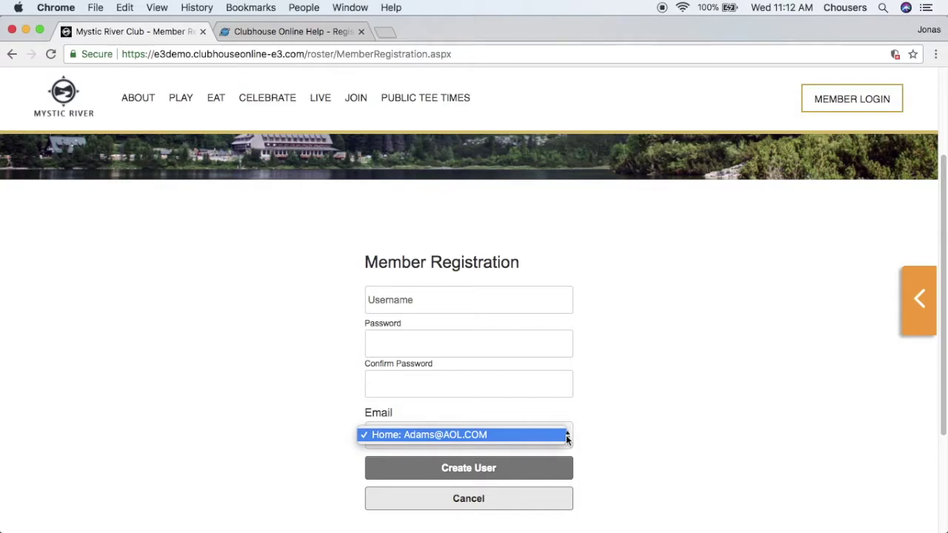
Keep the home e-mail as the contact address to finish registration
left_click(567, 437)
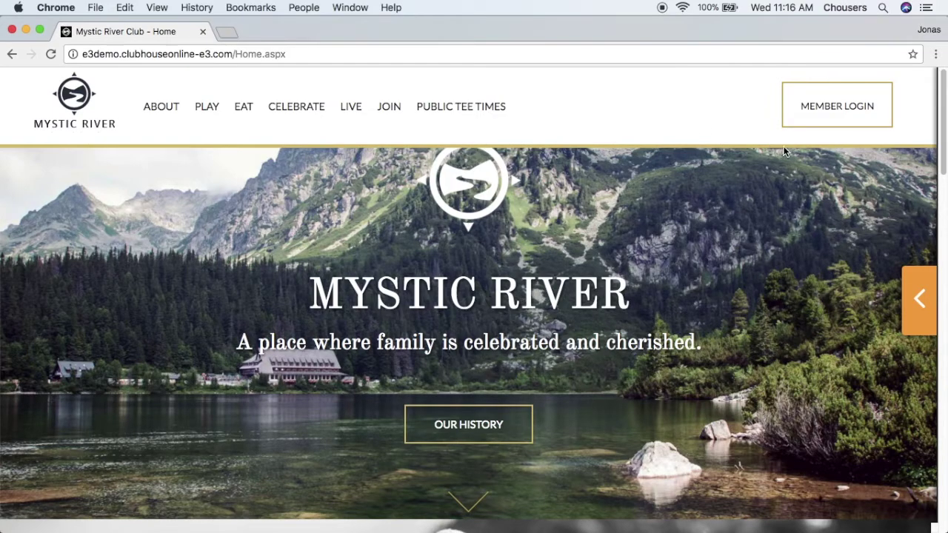
Log in from MEMBER LOGIN with the saved username suggestion and the account password
left_click(835, 117)
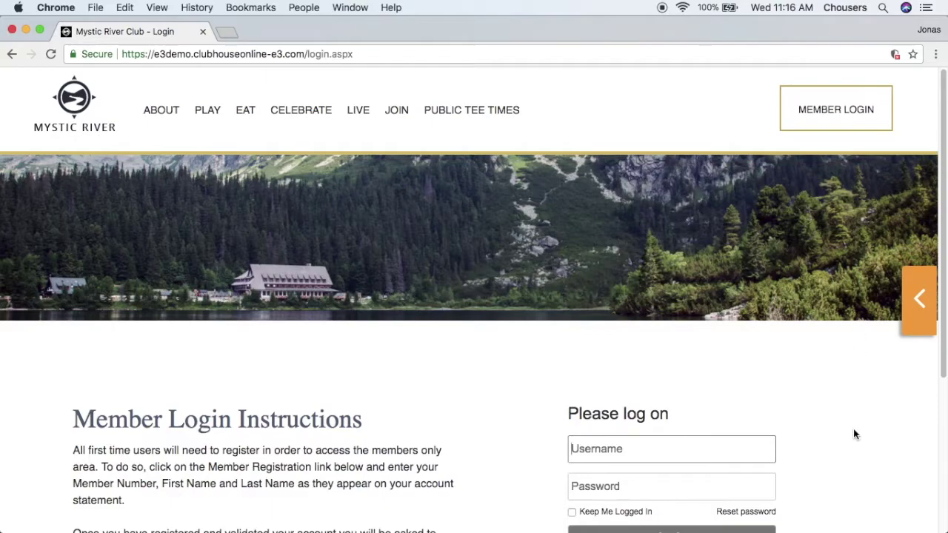
scroll(851, 430, "down", 1)
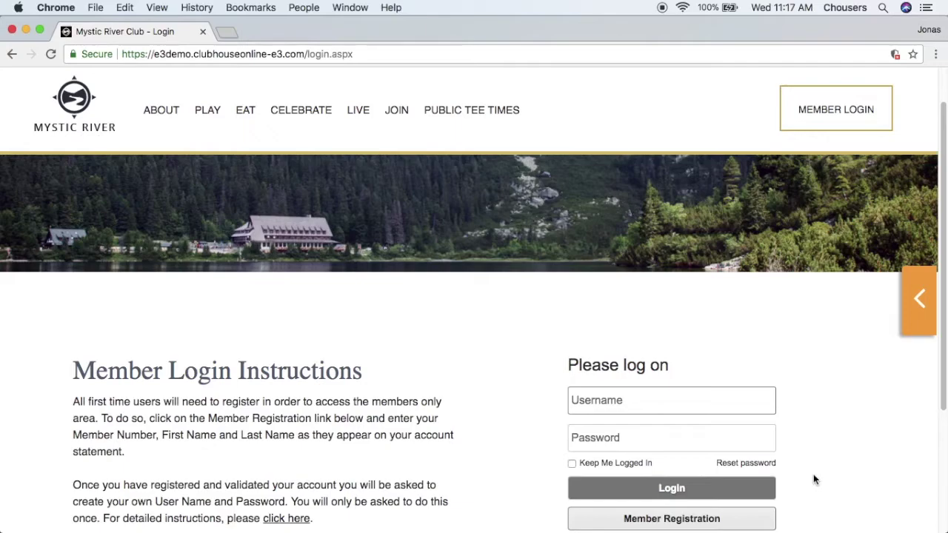
type("r")
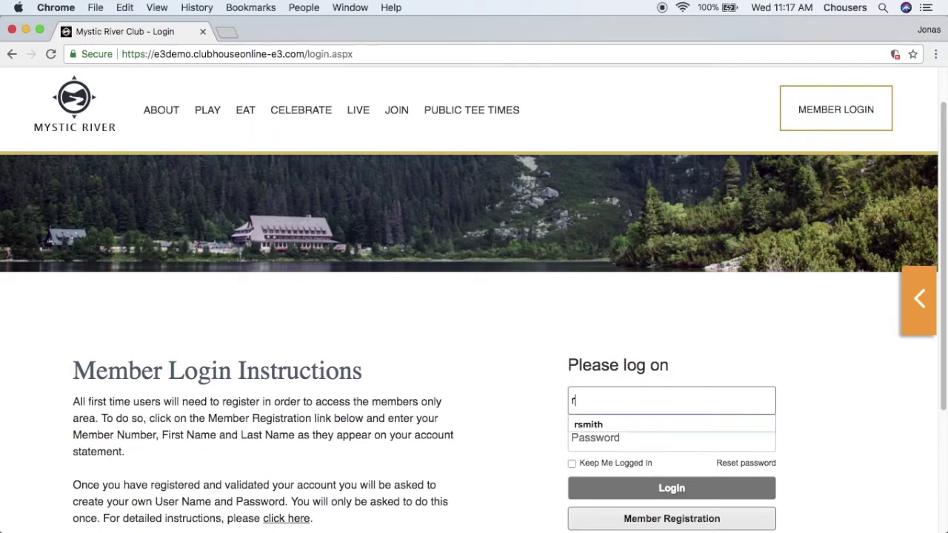
left_click(770, 425)
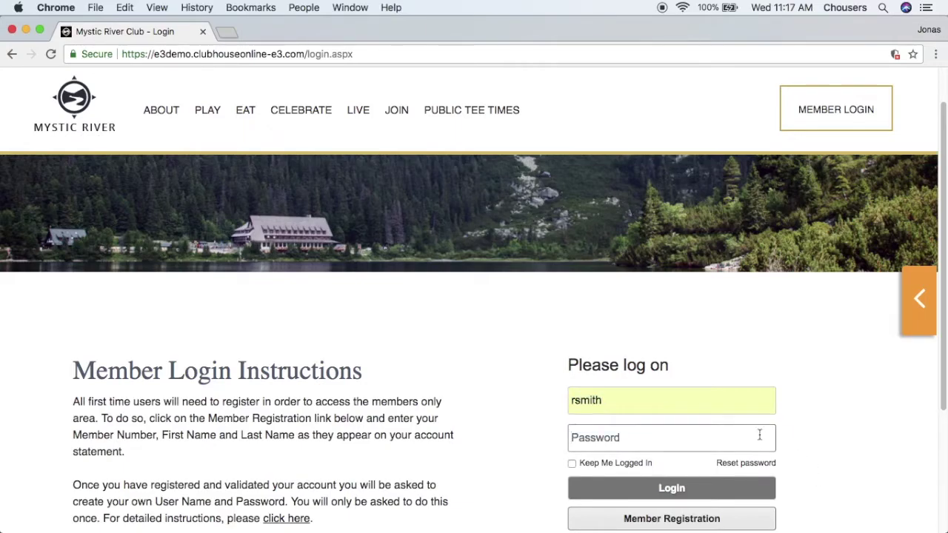
left_click(759, 435)
type("•••••••")
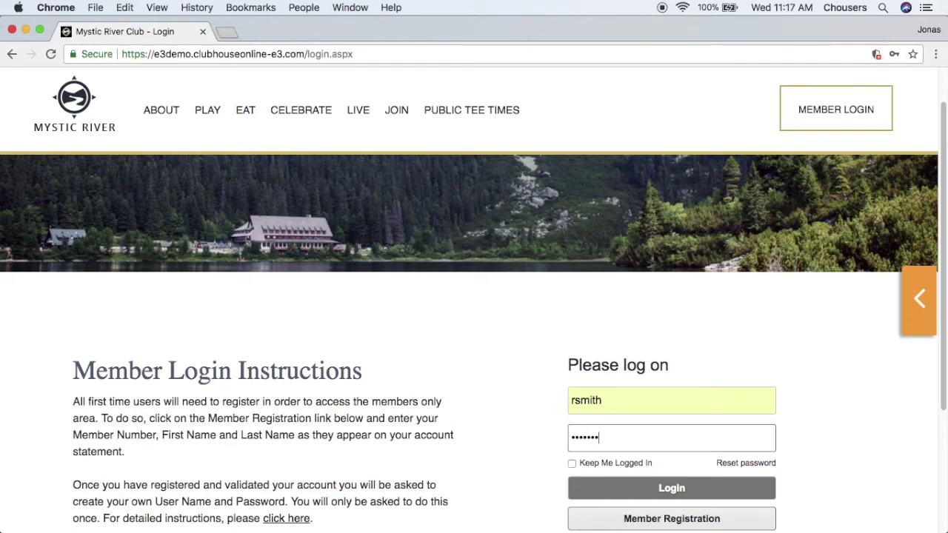
key("Return")
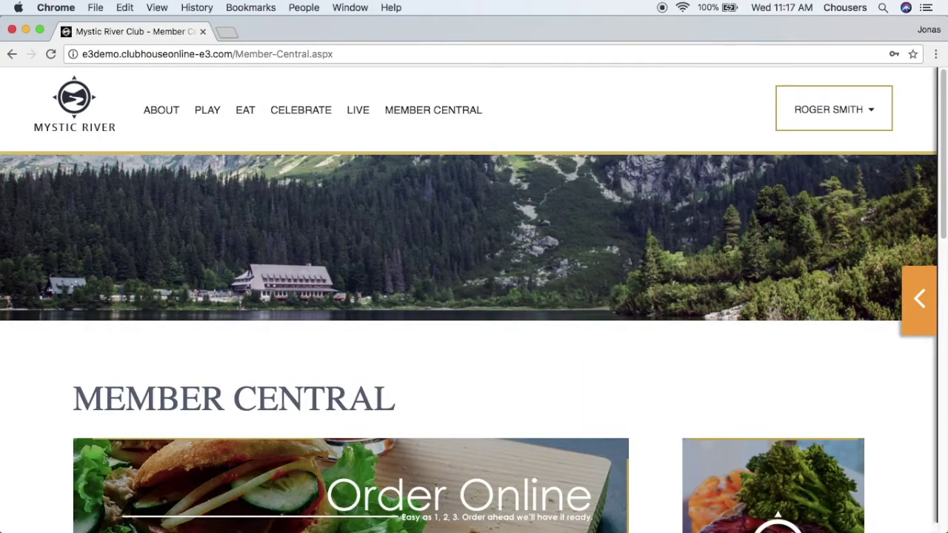
mouse_move(459, 117)
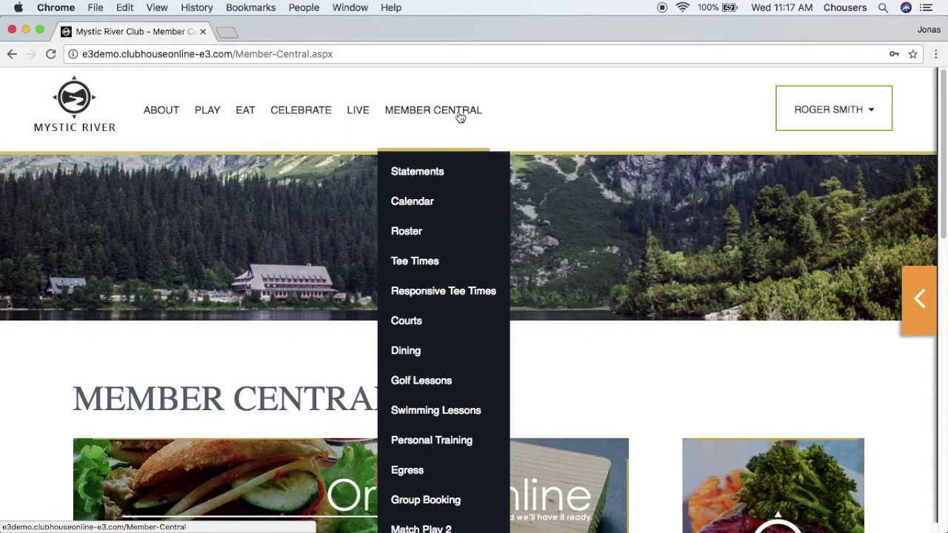
left_click(865, 121)
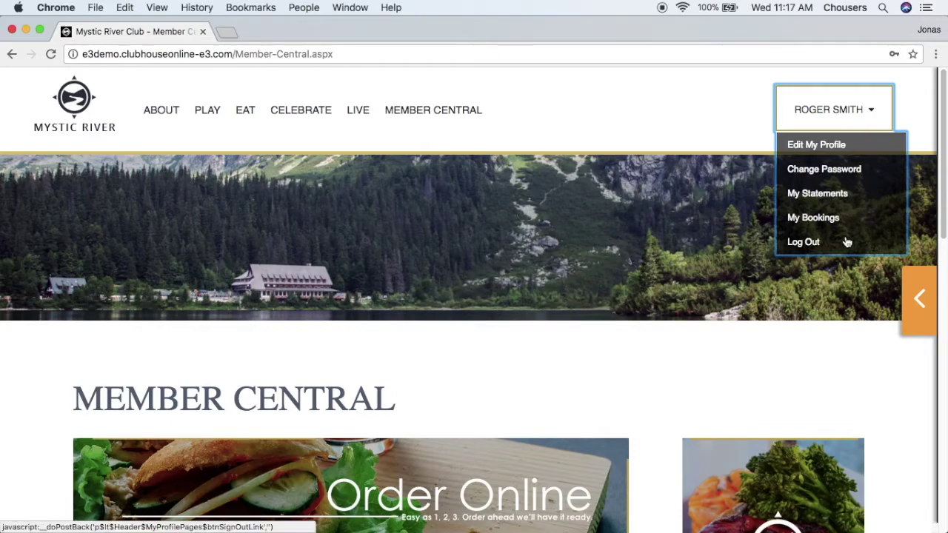
left_click(849, 361)
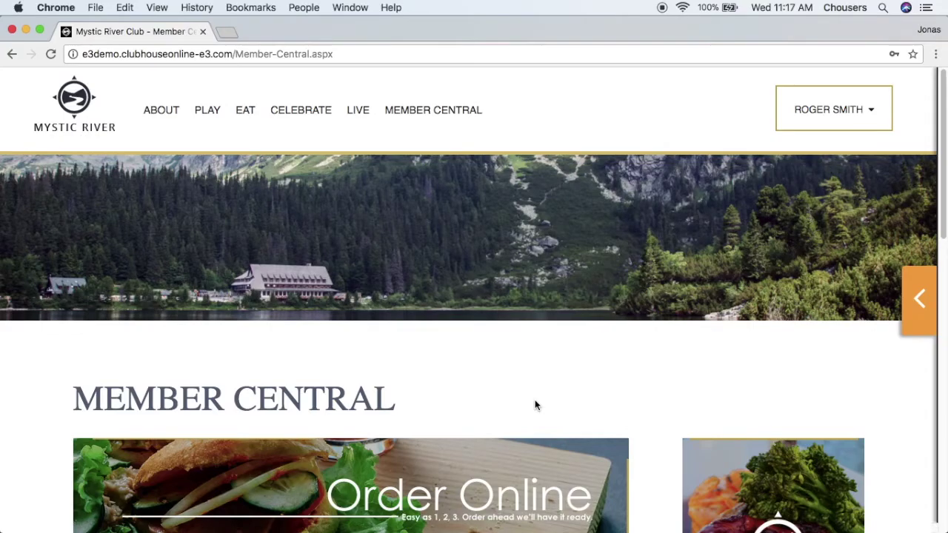
mouse_move(467, 104)
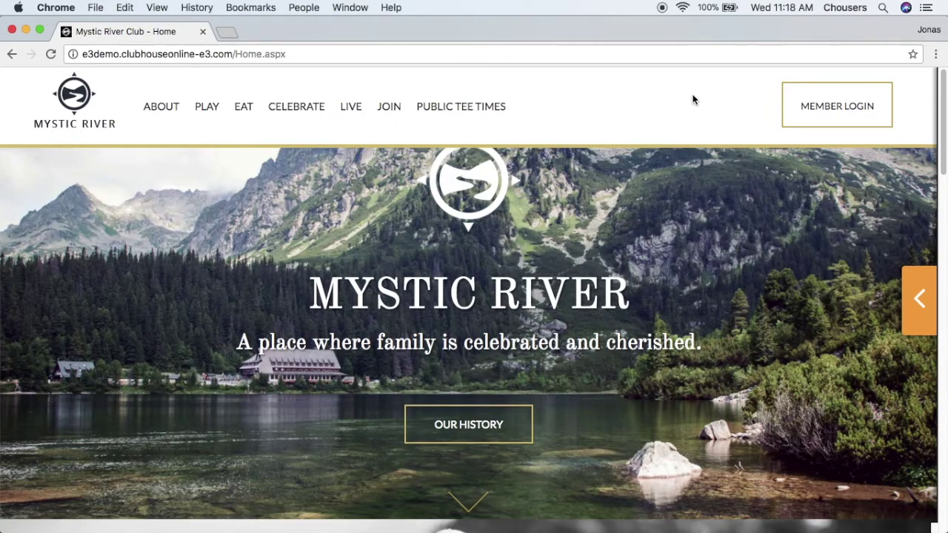
Return to the member login page and follow its link to the Password Reset page
left_click(813, 112)
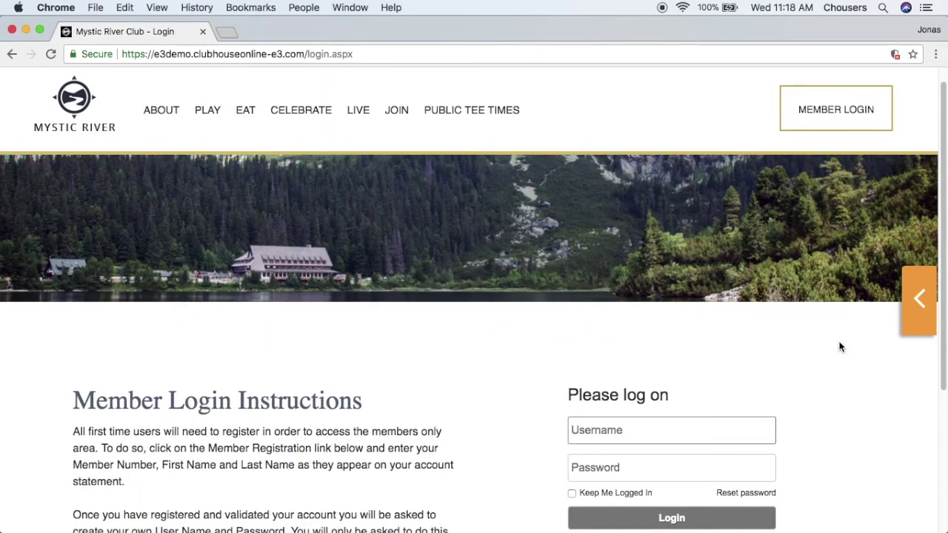
scroll(840, 345, "down", 1)
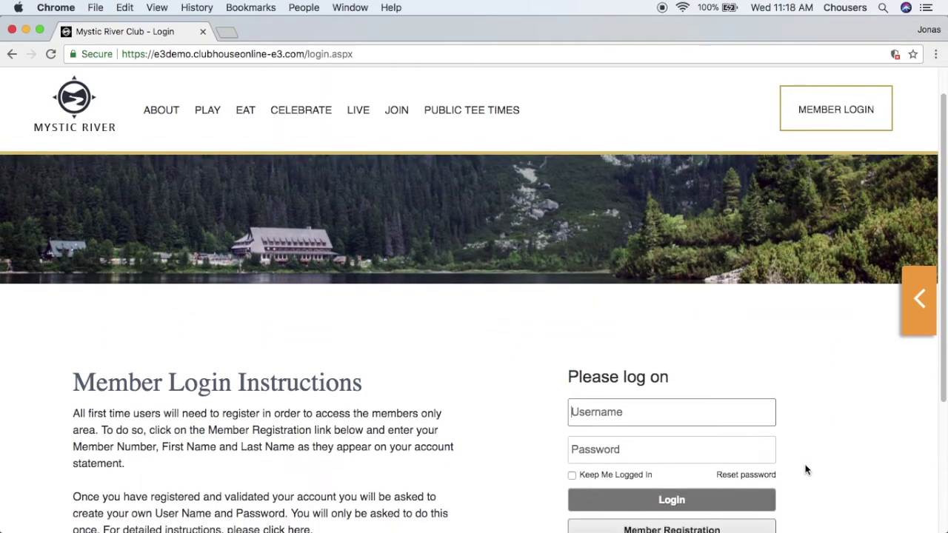
left_click(762, 481)
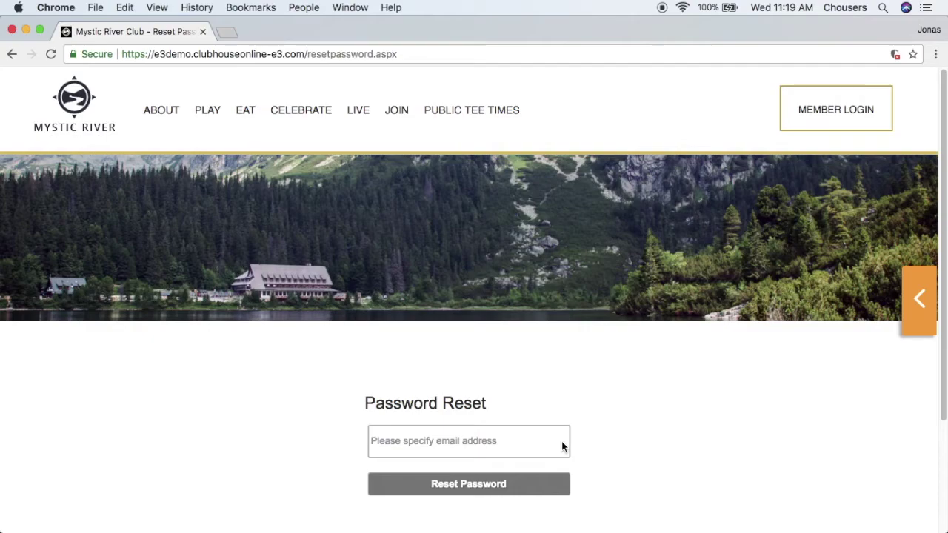
Request a password reset for an e-mail address, then go back to the empty reset form
left_click(561, 446)
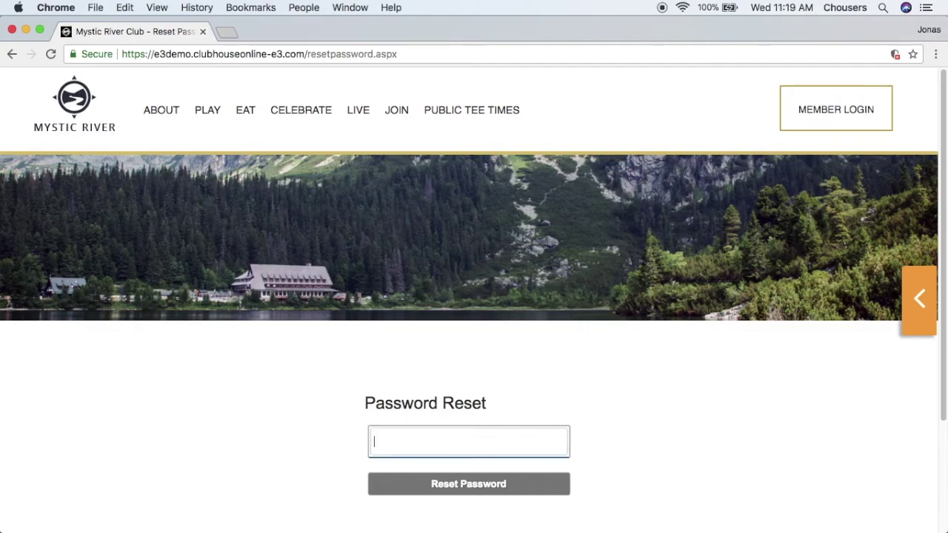
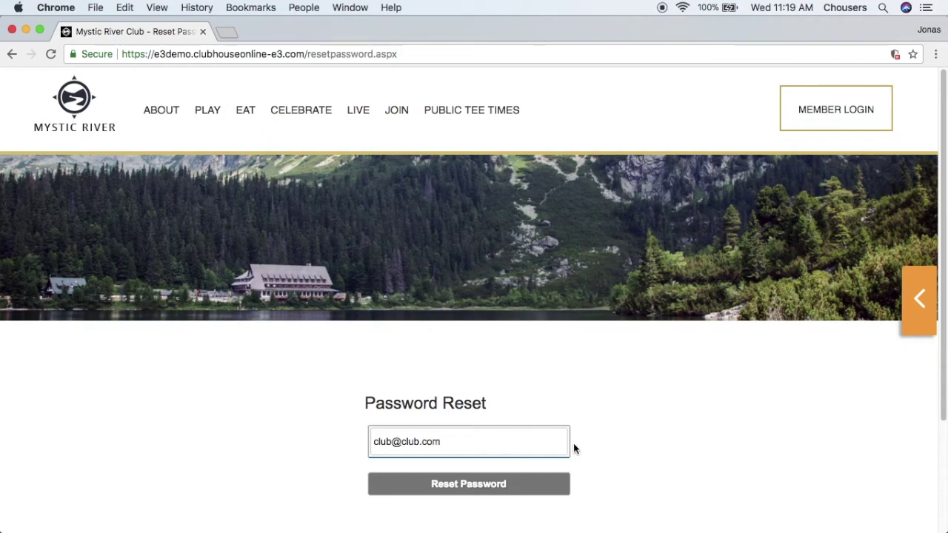
left_click(538, 487)
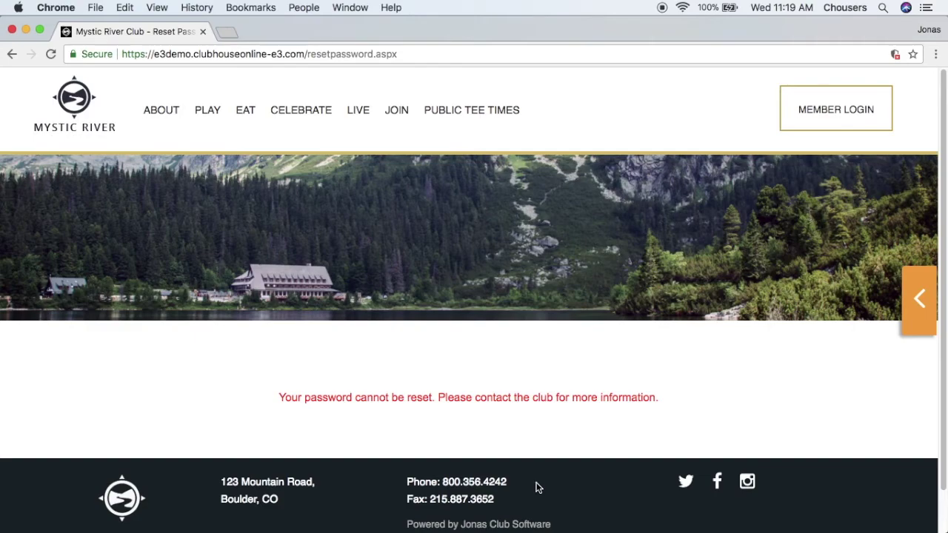
left_click(12, 54)
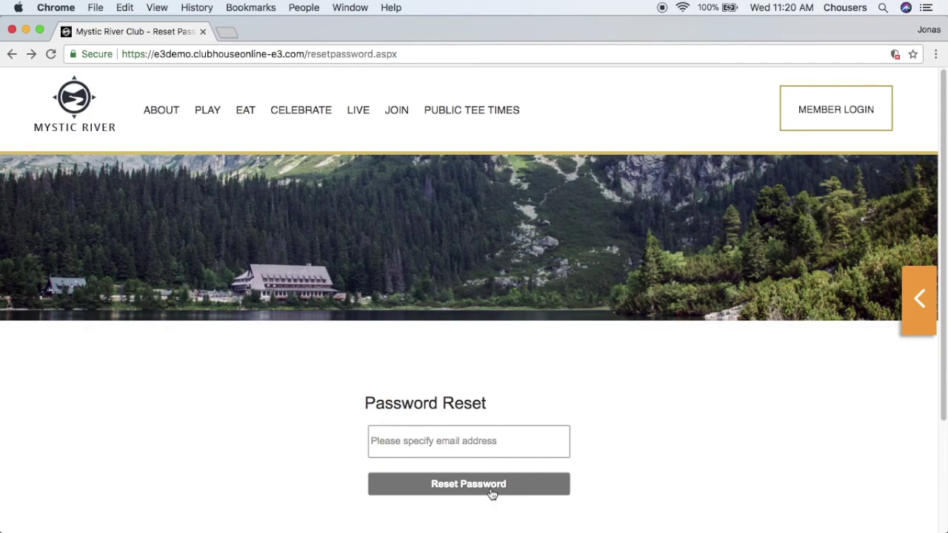